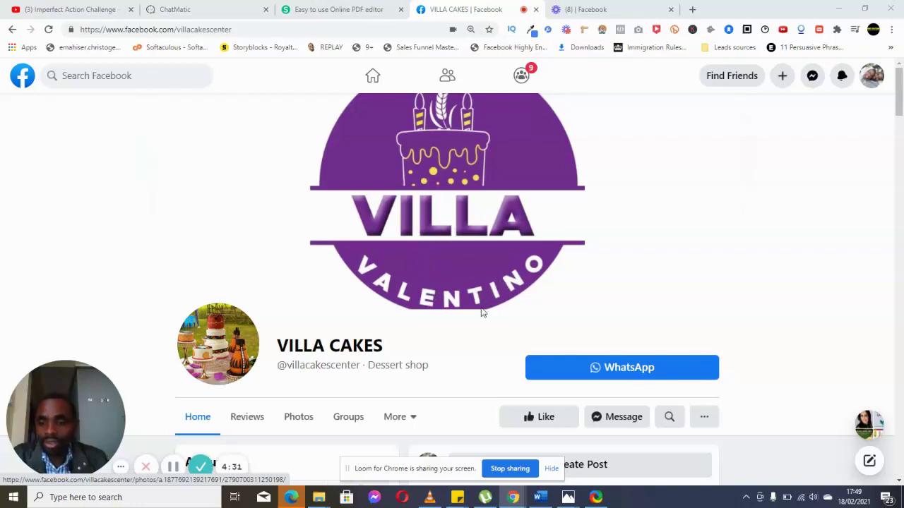
Scroll down and back up through the VILLA CAKES dessert shop page.
scroll(474, 316, down, 1)
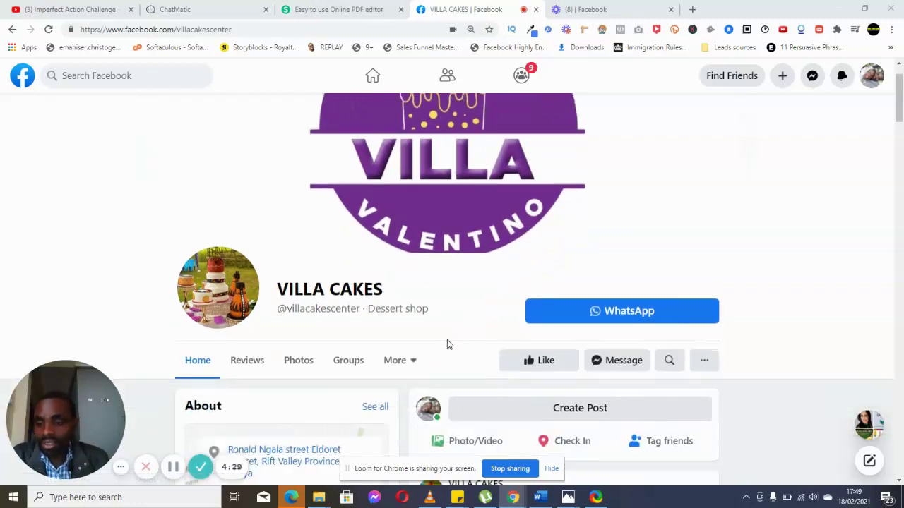
scroll(446, 343, up, 1)
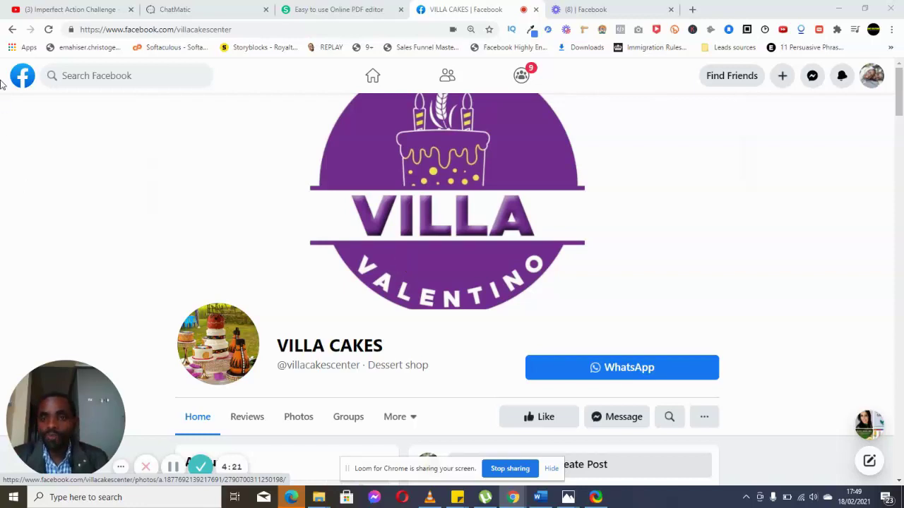
View your own Facebook profile, return to VILLA CAKES, then switch to ChatMatic's Workflows page.
click(871, 75)
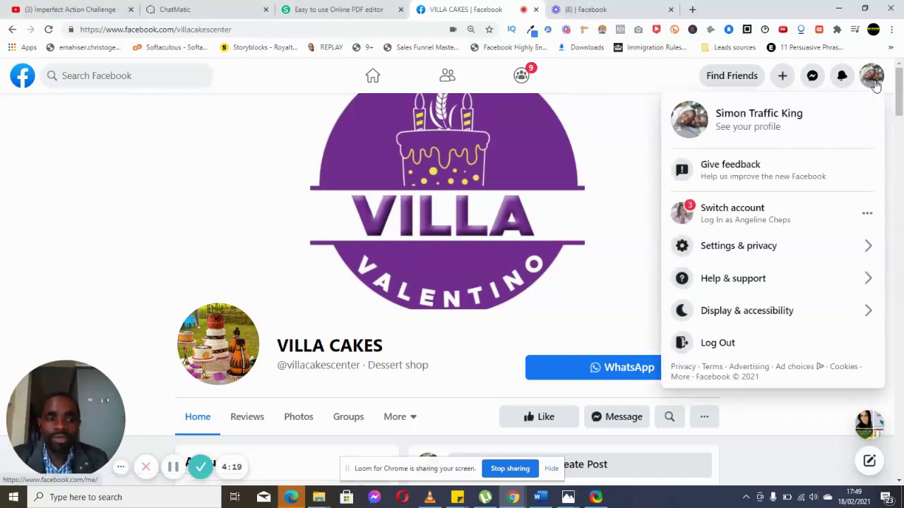
click(745, 112)
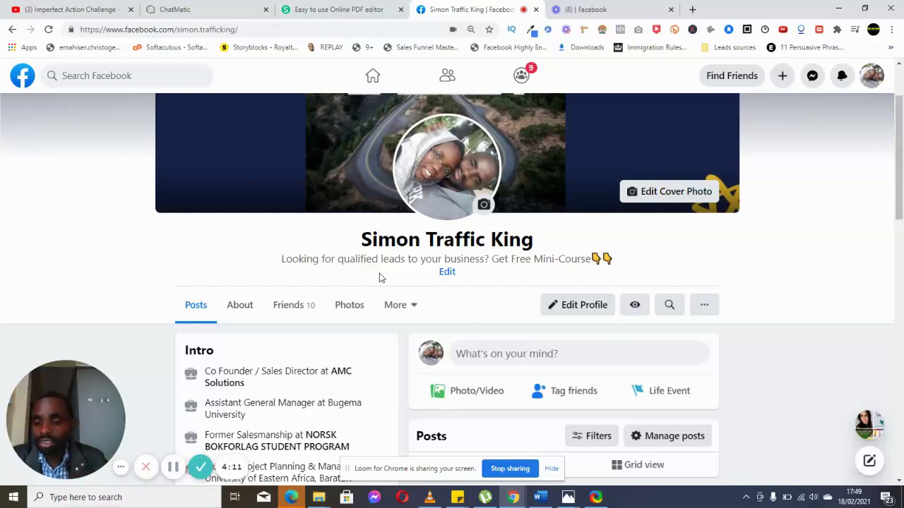
scroll(501, 261, up, 2)
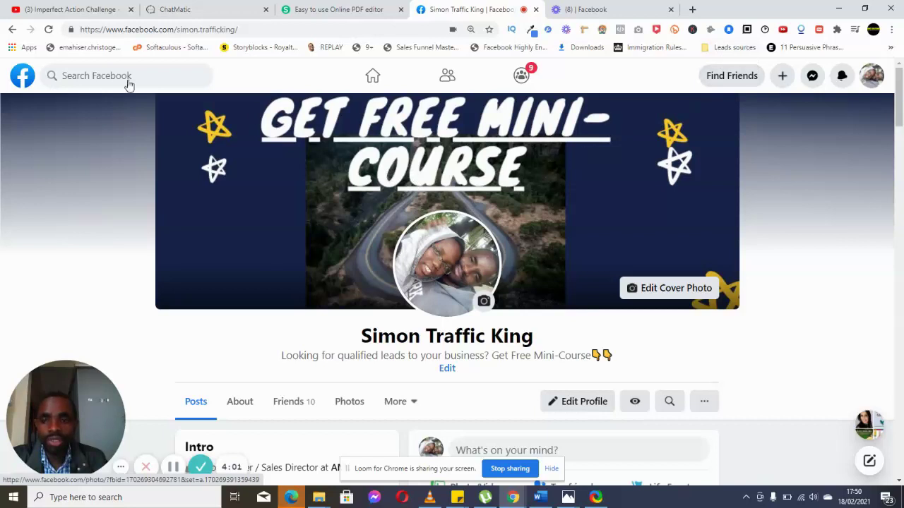
click(10, 29)
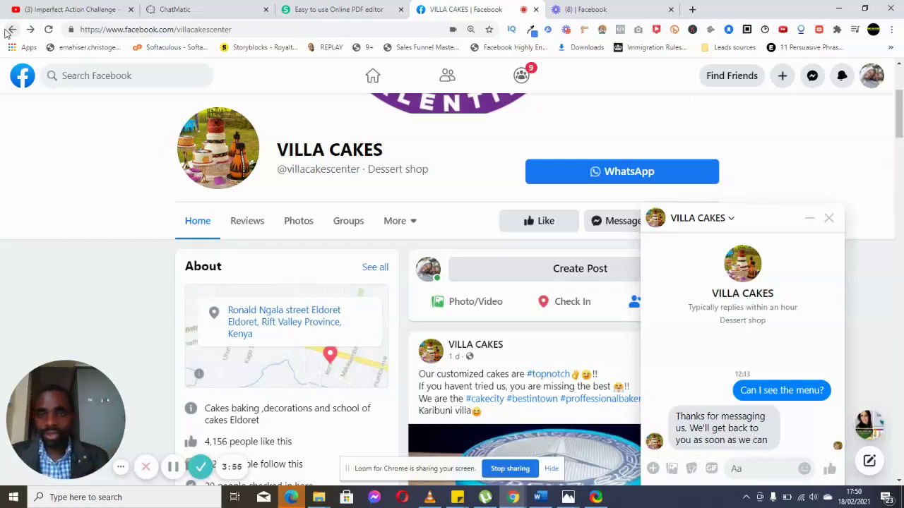
click(156, 12)
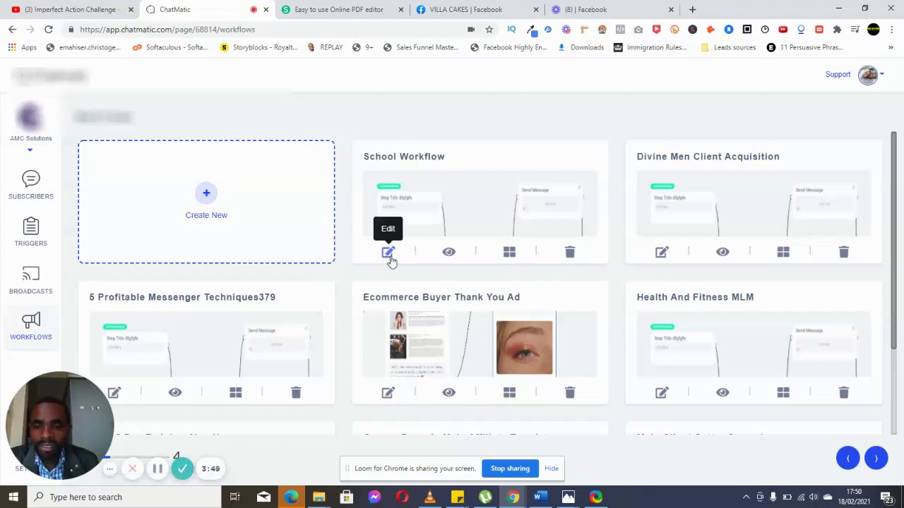
Copy the Groove Funnel Main Template trigger's m.me link from the Triggers list.
click(31, 233)
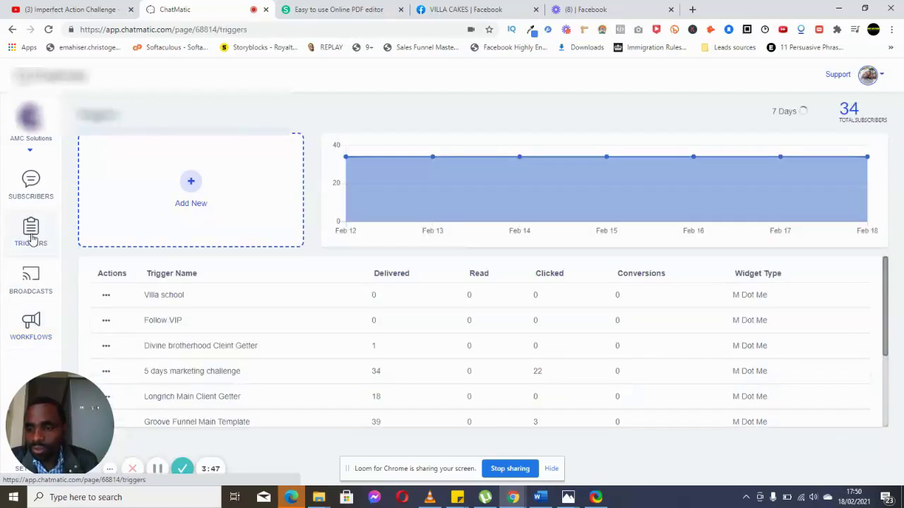
scroll(212, 339, down, 3)
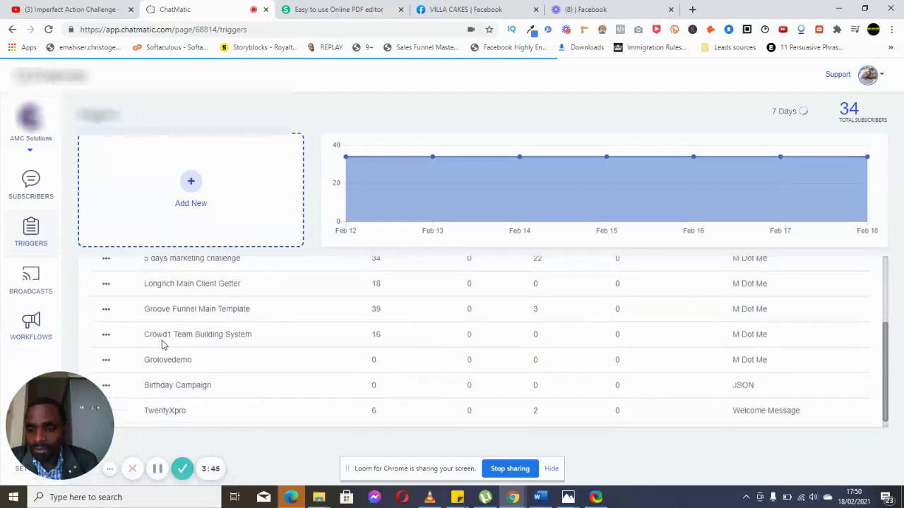
click(107, 311)
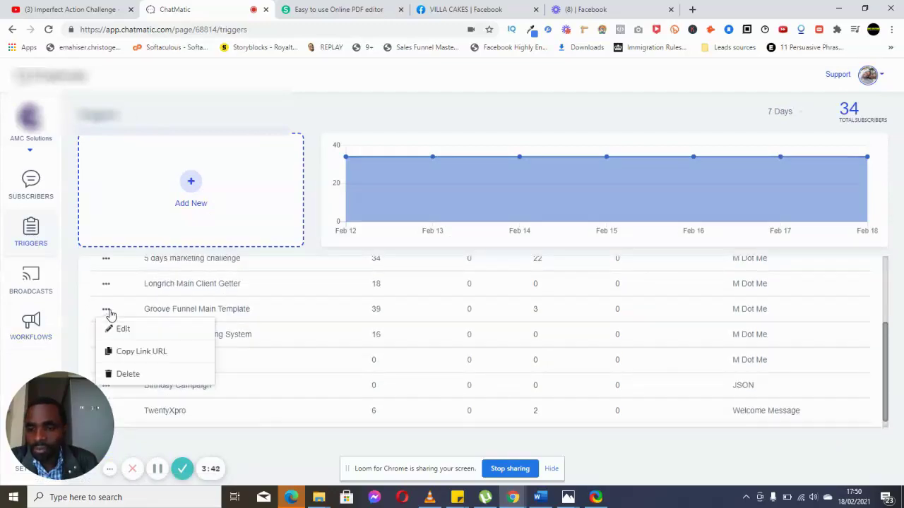
click(140, 352)
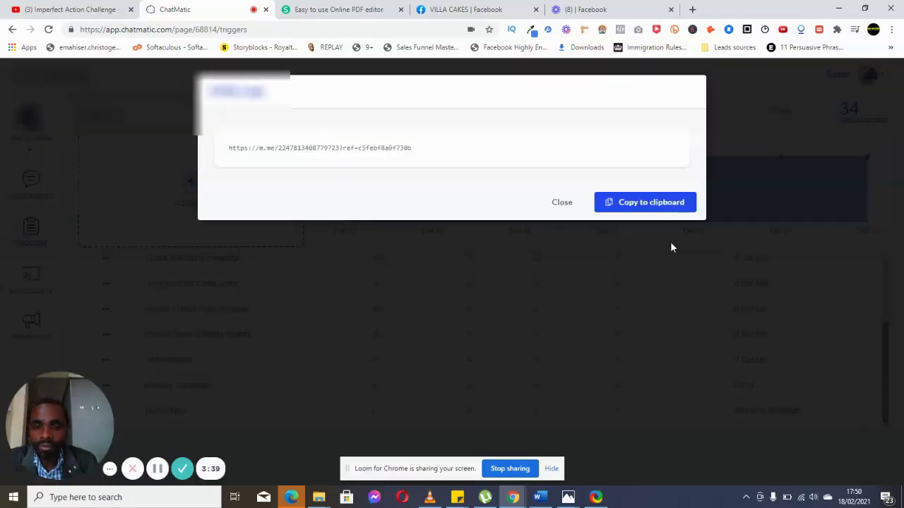
click(646, 203)
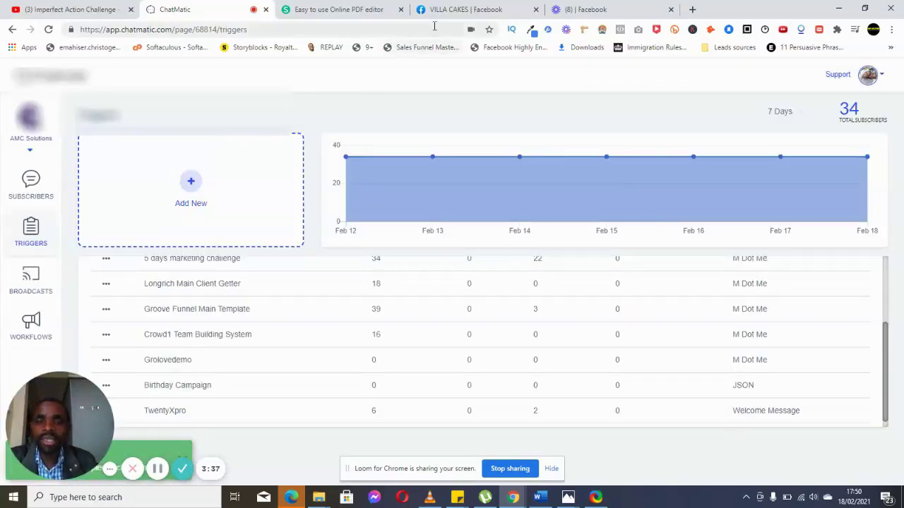
Close the chat window on the VILLA CAKES Facebook page.
click(449, 12)
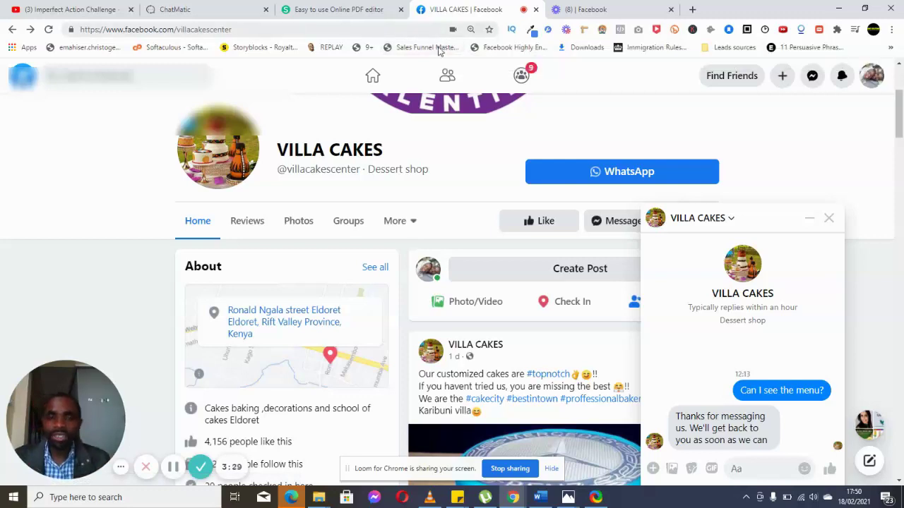
scroll(509, 225, up, 3)
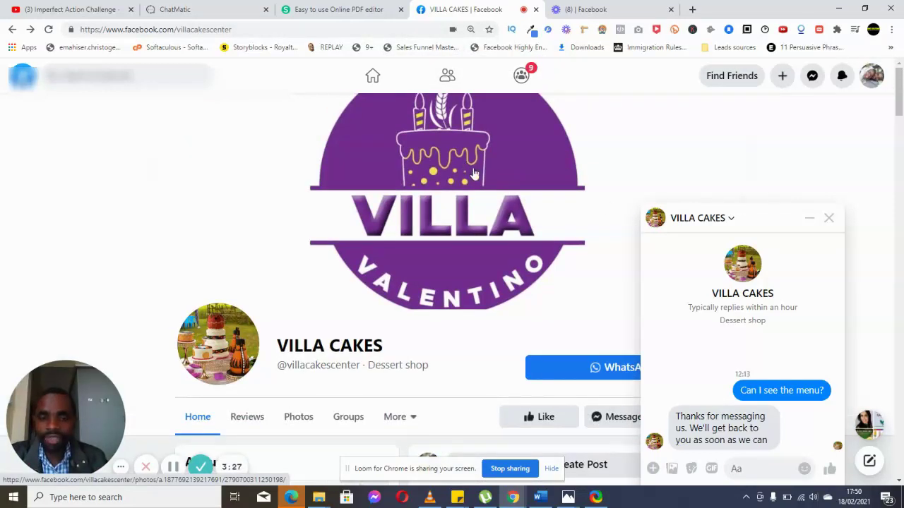
click(829, 217)
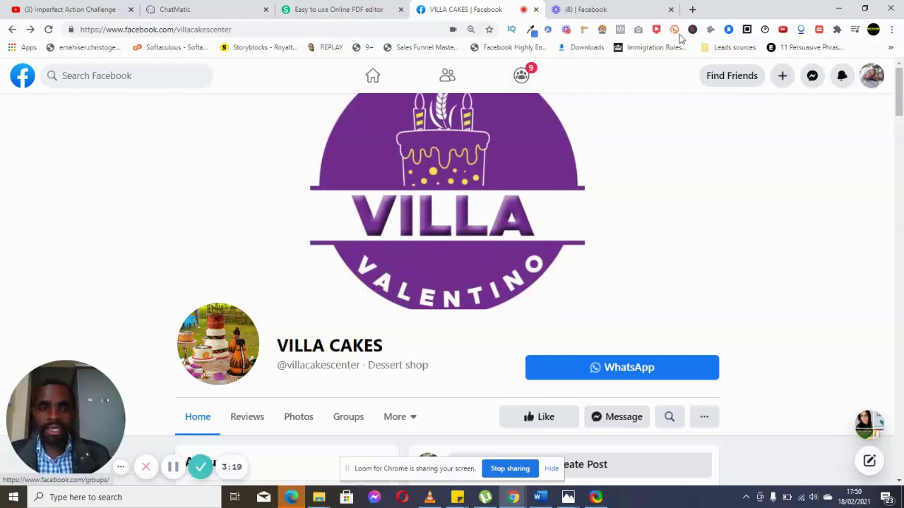
Paste the copied m.me trigger link into a new browser tab.
click(621, 13)
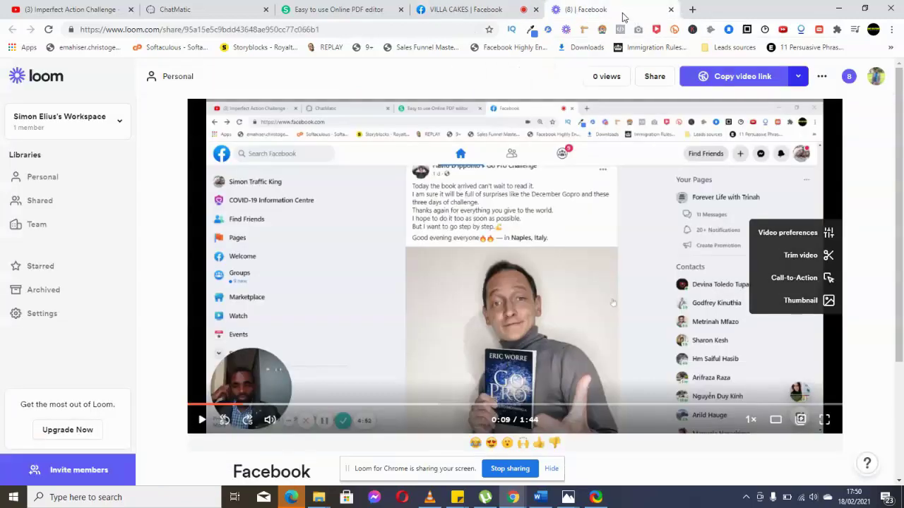
click(692, 9)
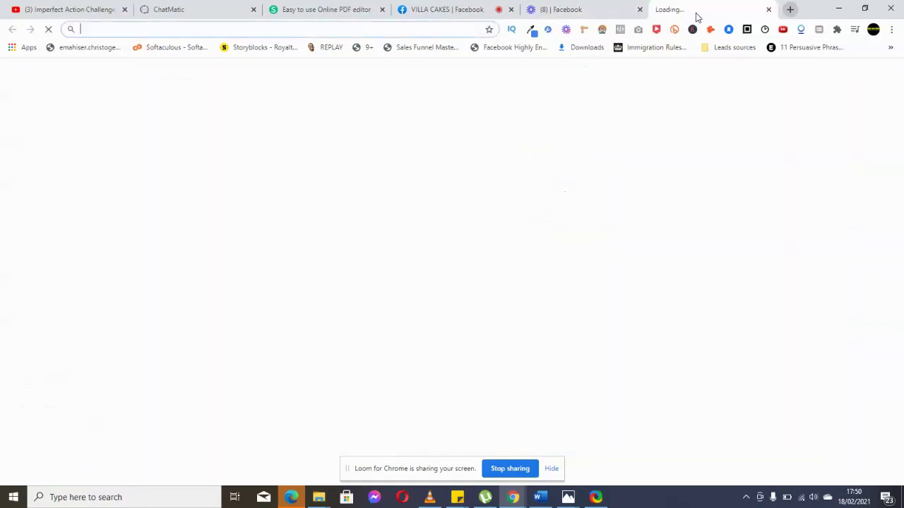
key(ctrl+v)
Load the pasted m.me link to open the AMC Solutions Messenger conversation.
click(192, 51)
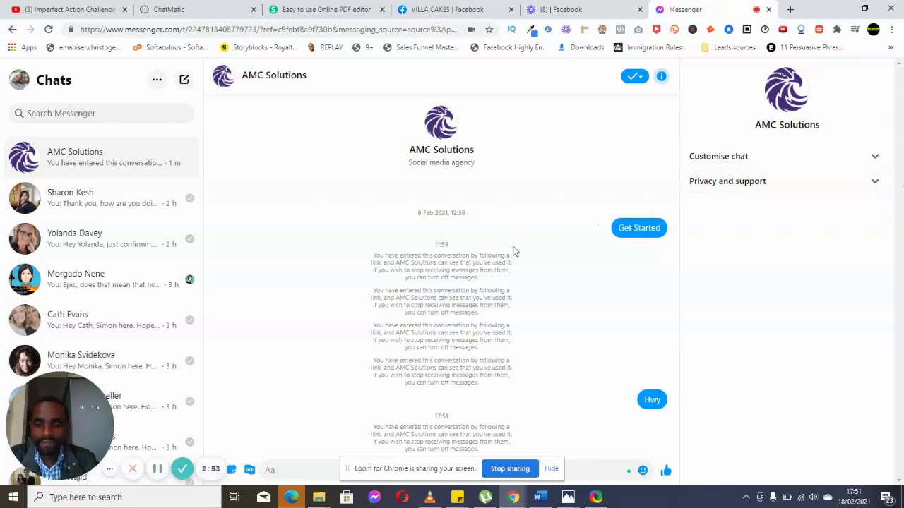
Switch ChatMatic to the second AMC Solutions page.
click(169, 9)
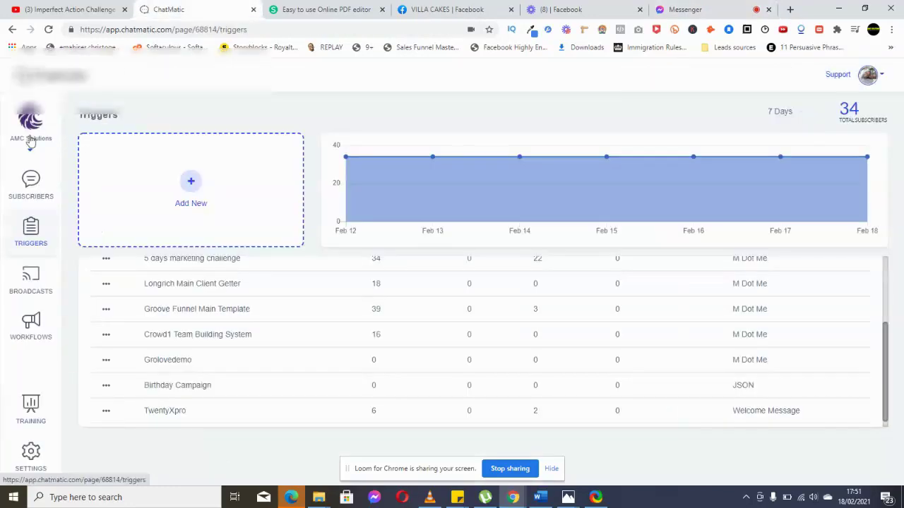
click(33, 138)
click(39, 240)
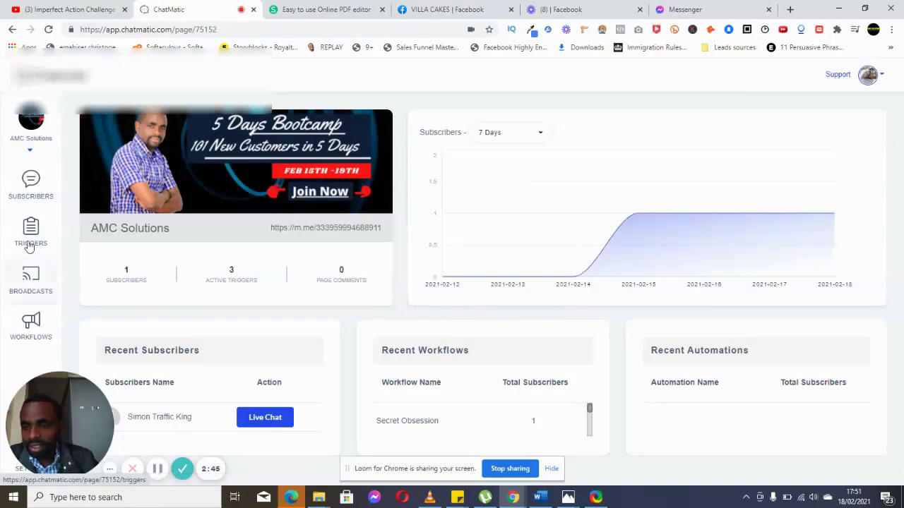
Copy the Forever m.m trigger's m.me link and return to Messenger.
click(31, 240)
scroll(207, 316, down, 2)
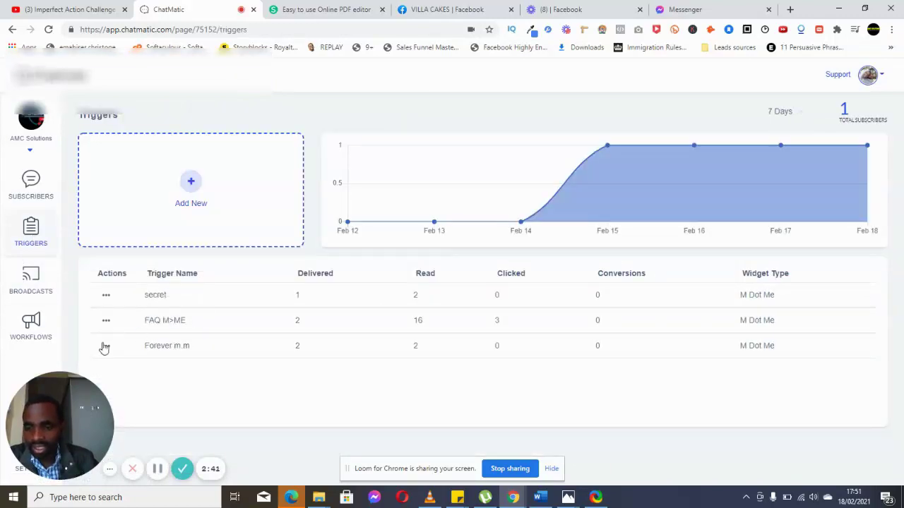
click(106, 345)
click(123, 390)
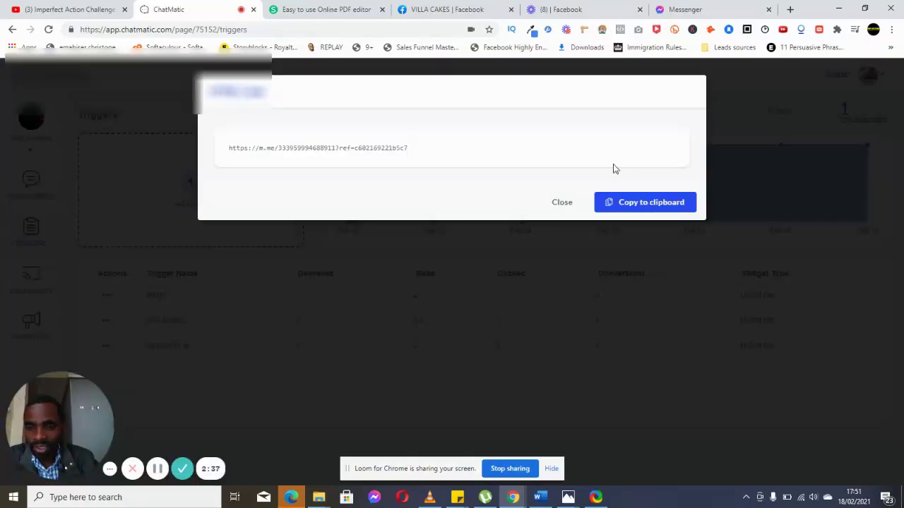
click(631, 205)
click(676, 10)
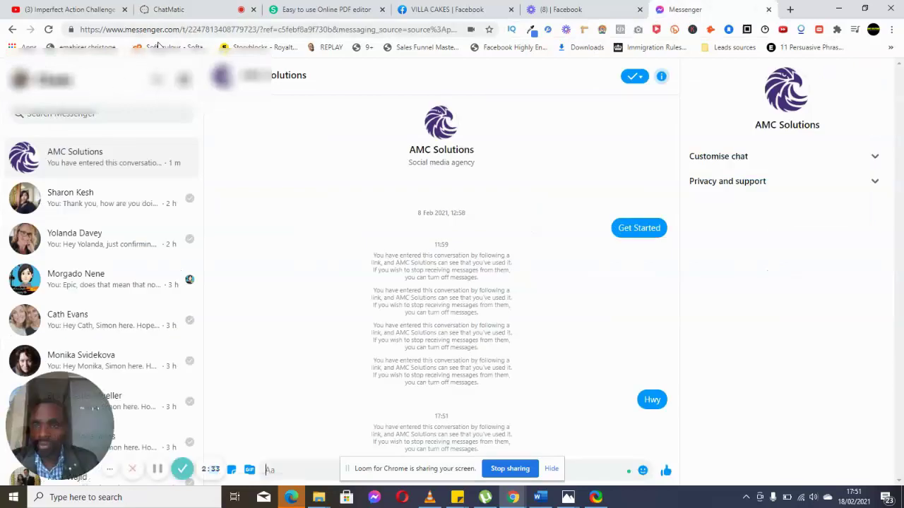
Load the Forever m.m trigger link and send the email reply so the bot promises the aloe vera eBook.
click(83, 31)
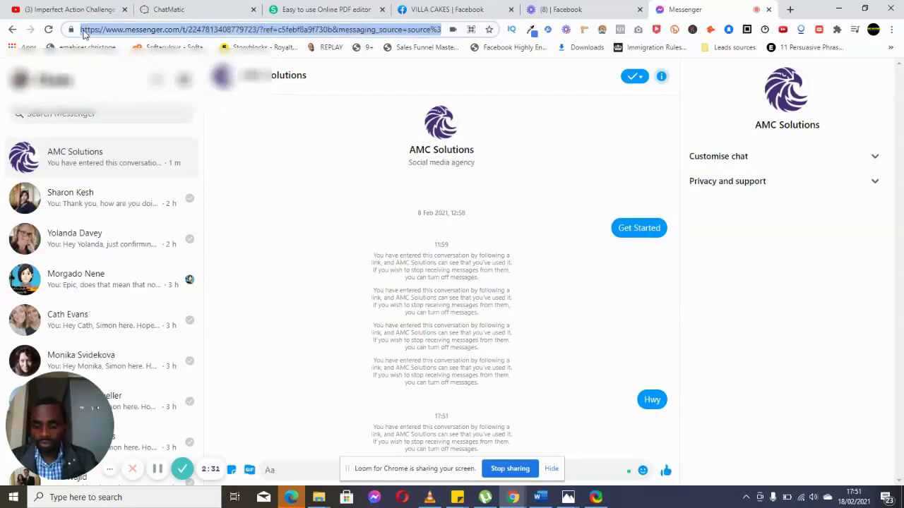
key(ctrl+v)
key(Return)
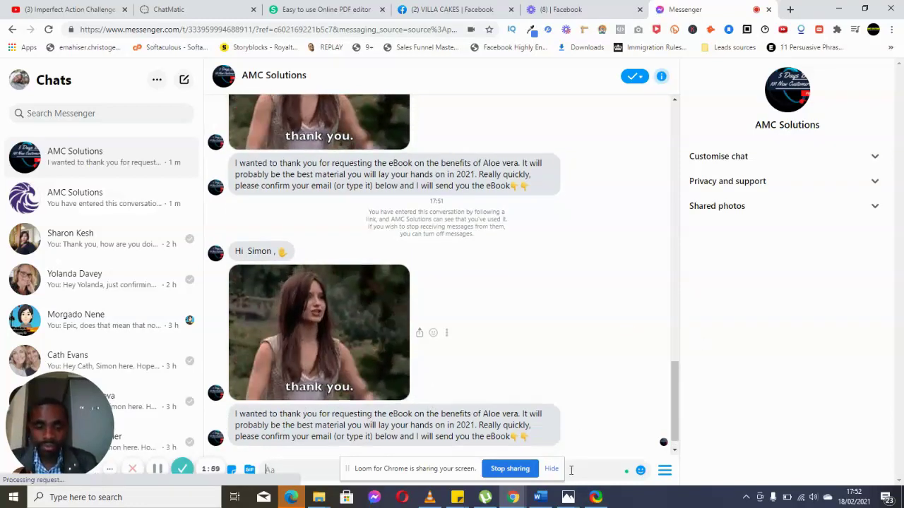
key(Return)
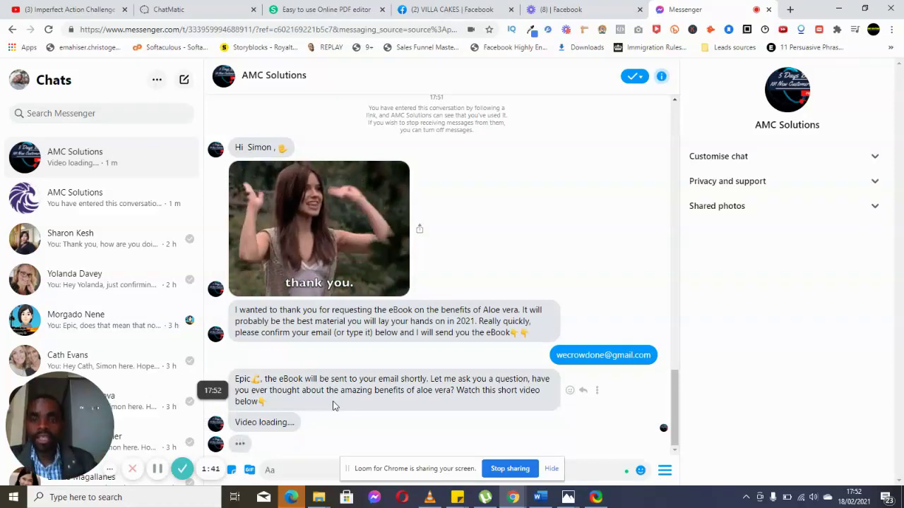
click(450, 9)
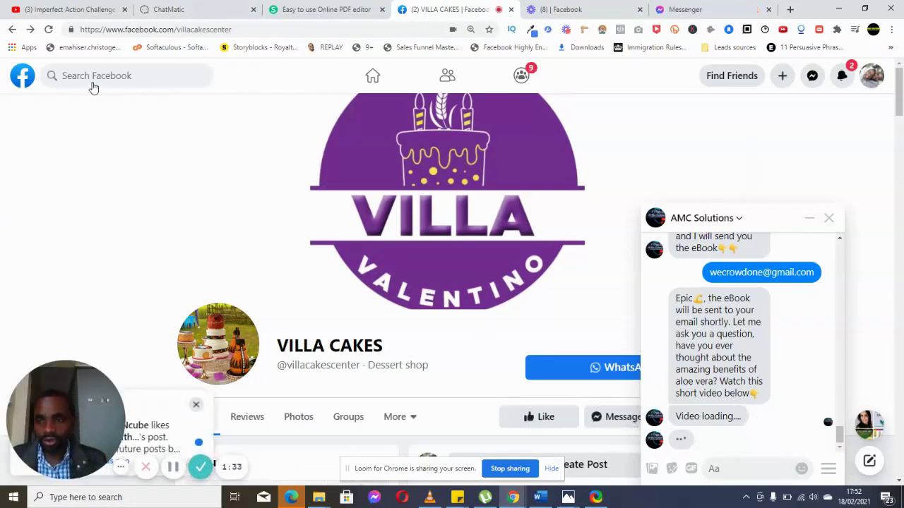
Search Facebook for 'forever living', filter to Pages, and open the first Forever Living page.
click(92, 76)
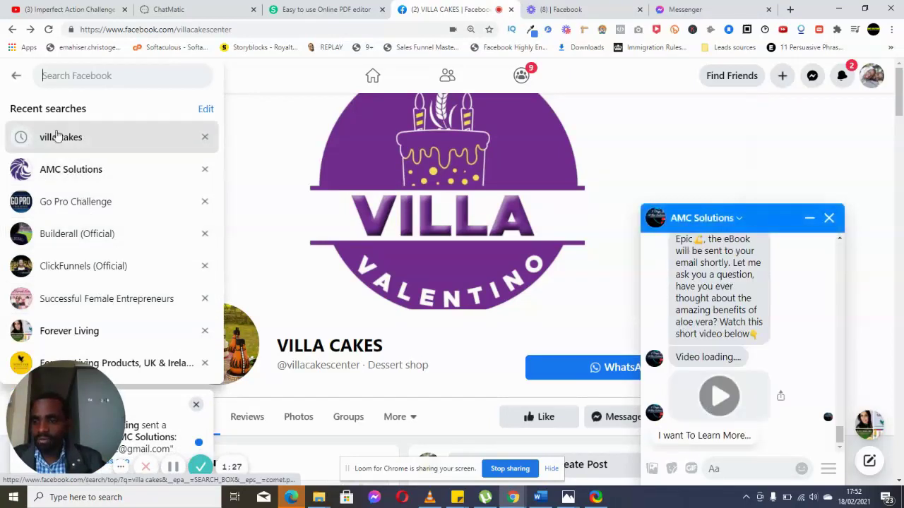
text(for)
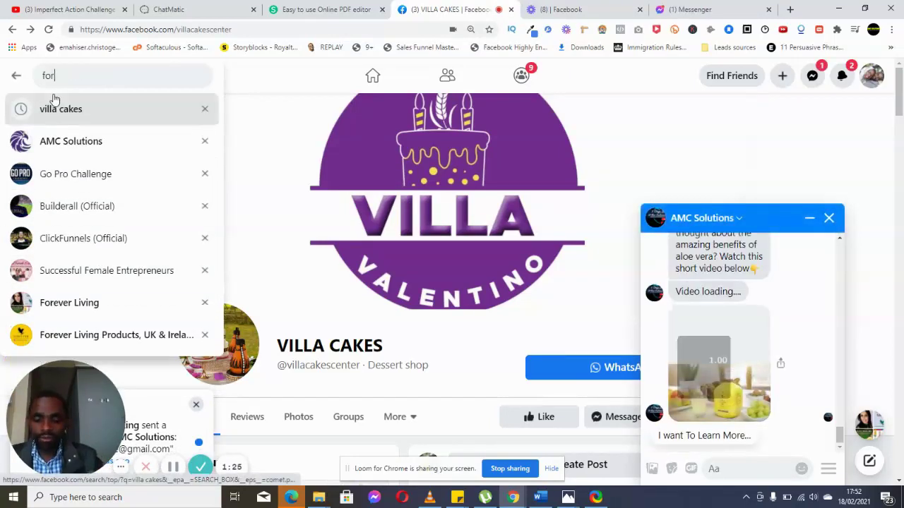
text(ever)
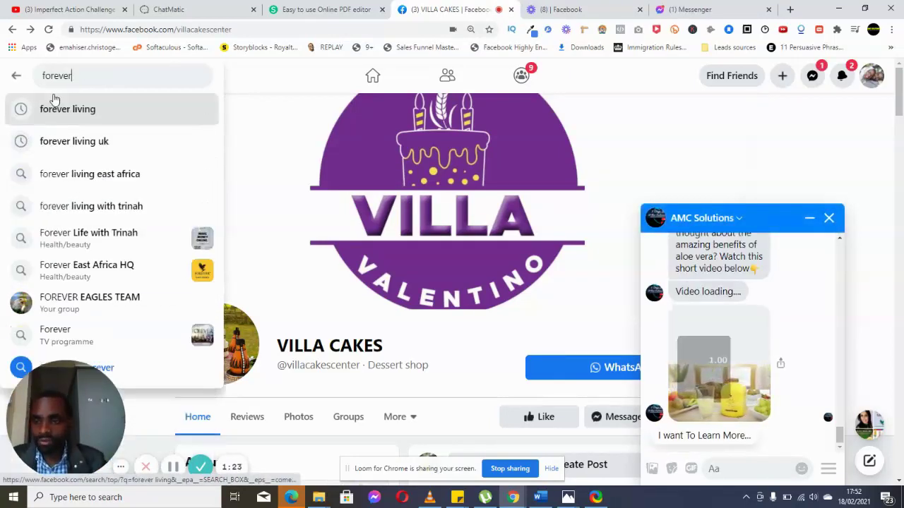
click(63, 110)
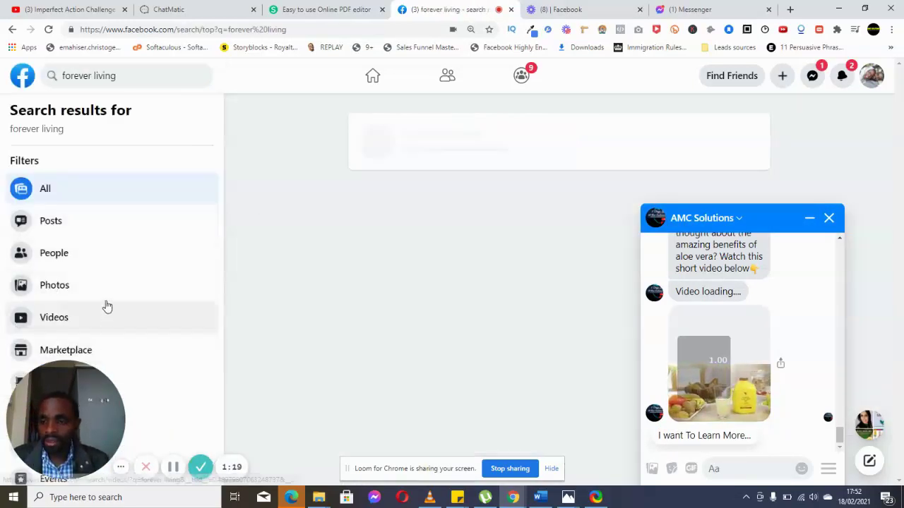
drag(63, 416, 296, 388)
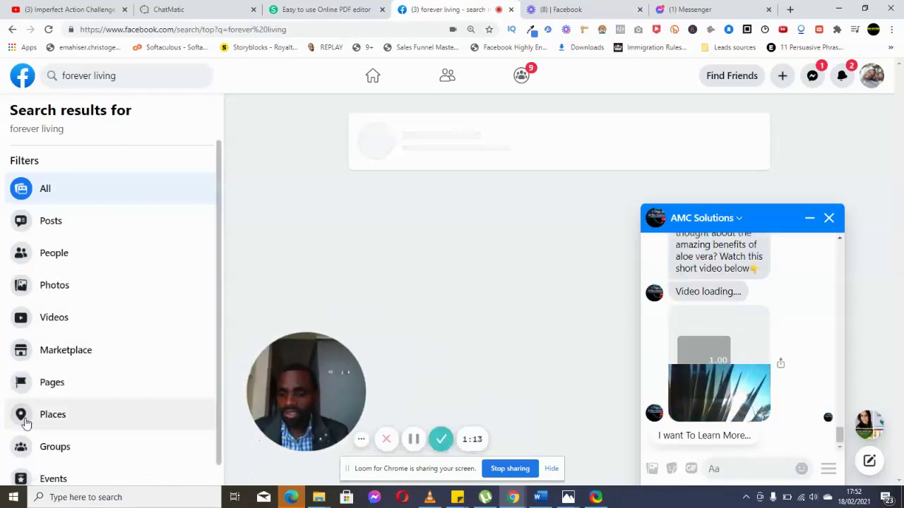
click(67, 387)
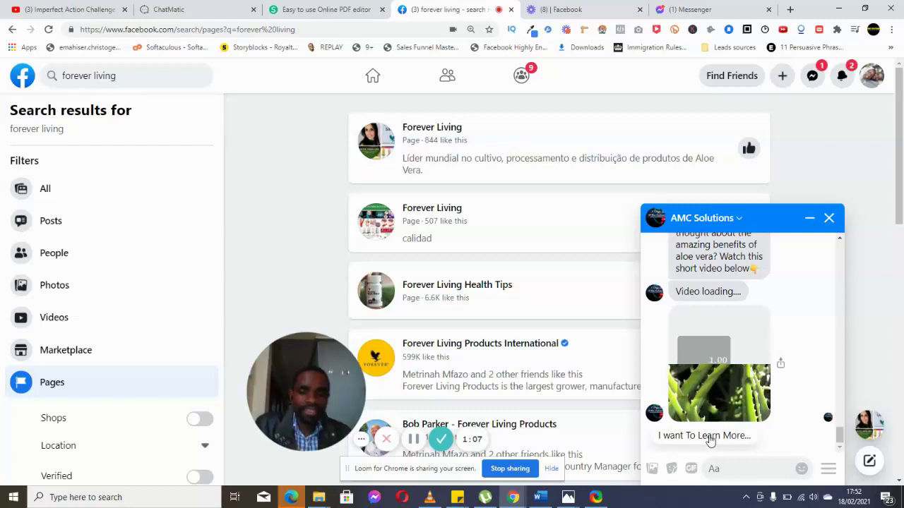
click(814, 218)
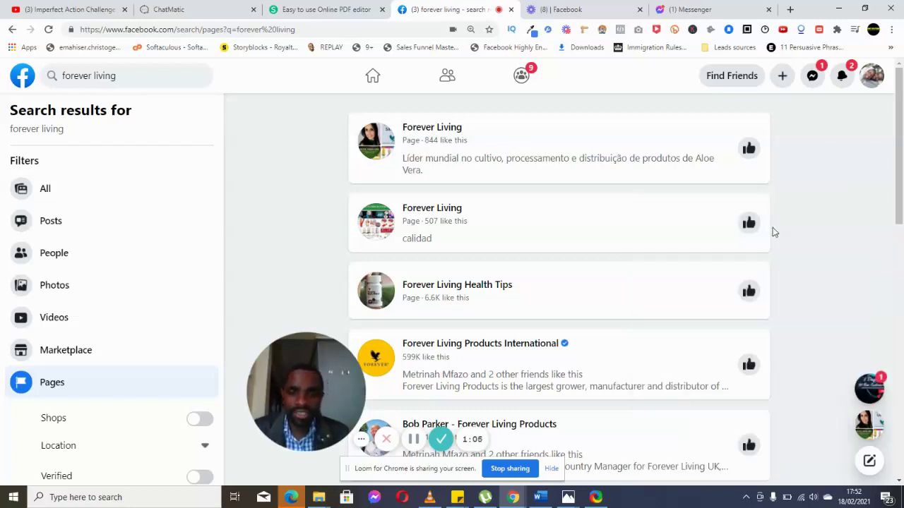
click(444, 133)
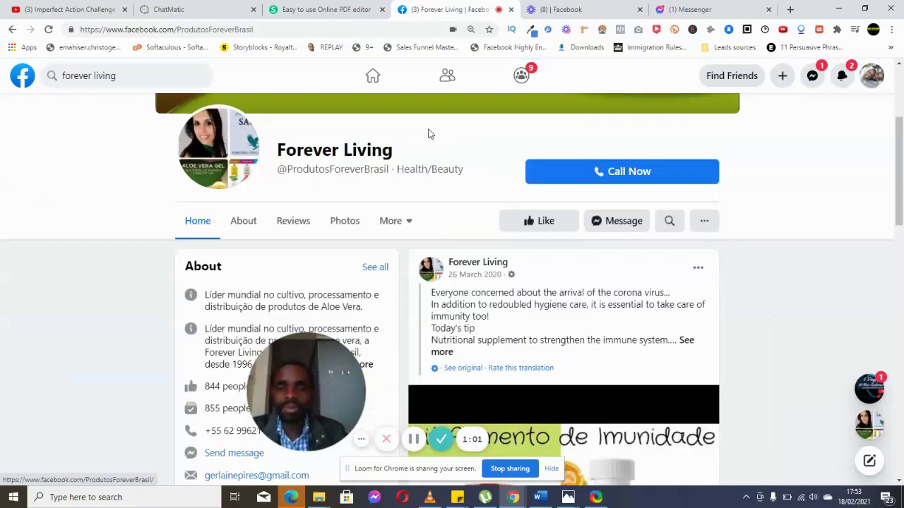
Message the Forever Living page to see its suggested starter questions.
scroll(710, 366, down, 1)
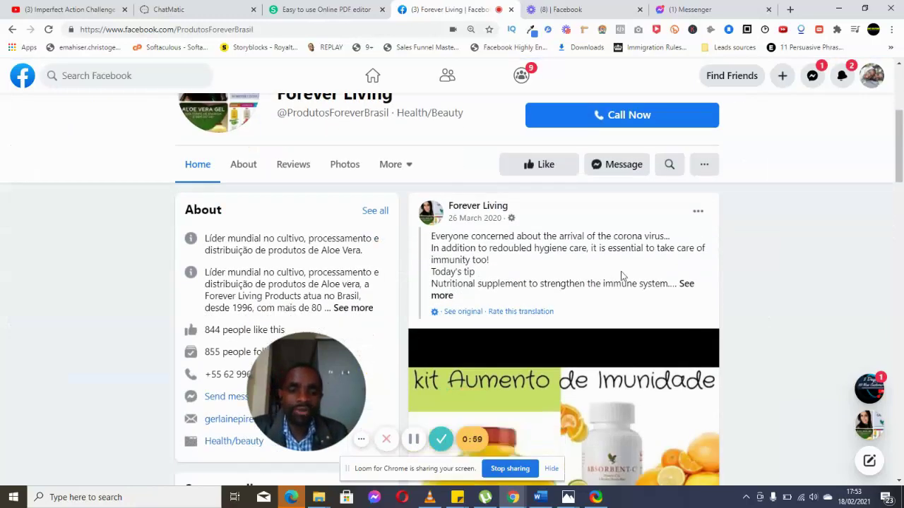
click(610, 168)
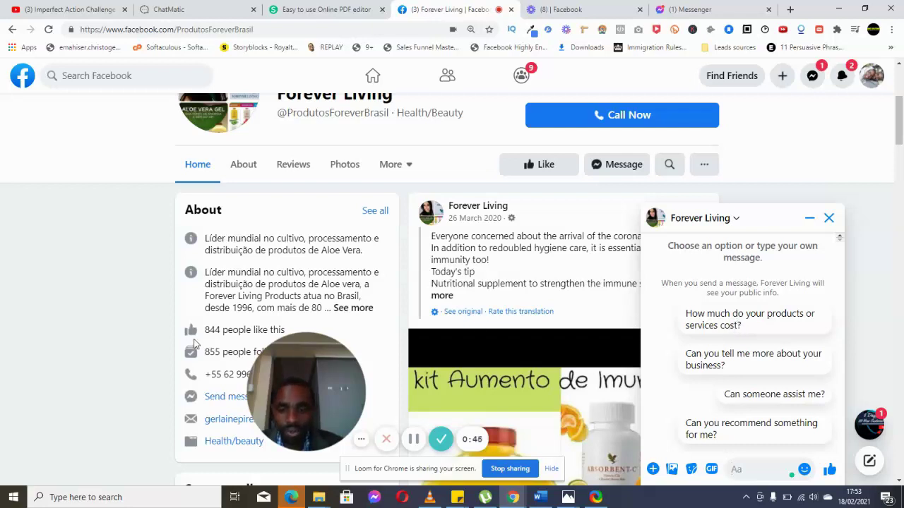
drag(252, 377, 14, 377)
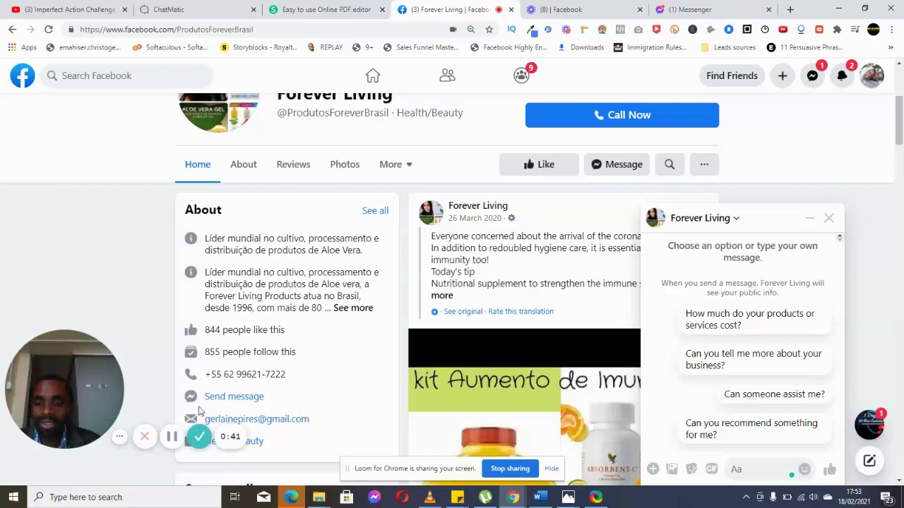
Copy the FAQ M>ME trigger's link from ChatMatic's triggers list.
click(163, 9)
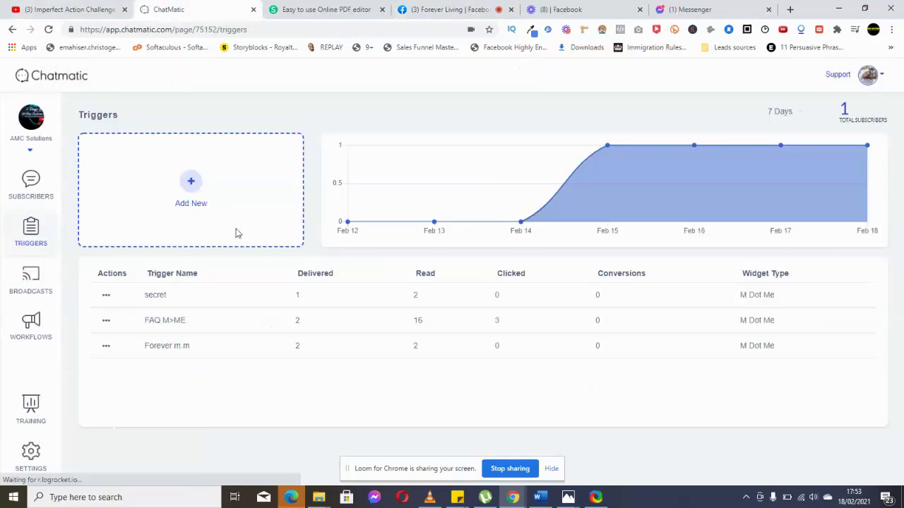
click(106, 320)
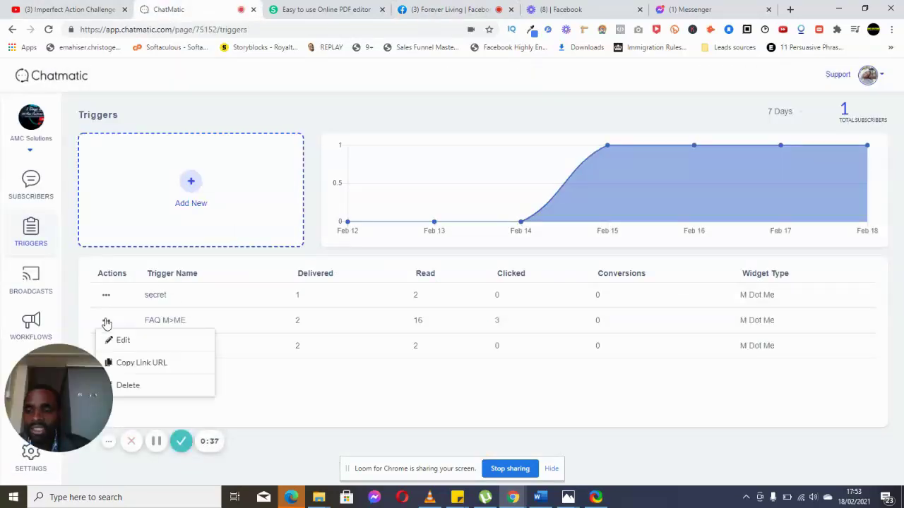
click(132, 367)
click(649, 205)
Close the old Messenger conversation tab and start a fresh blank tab.
click(681, 9)
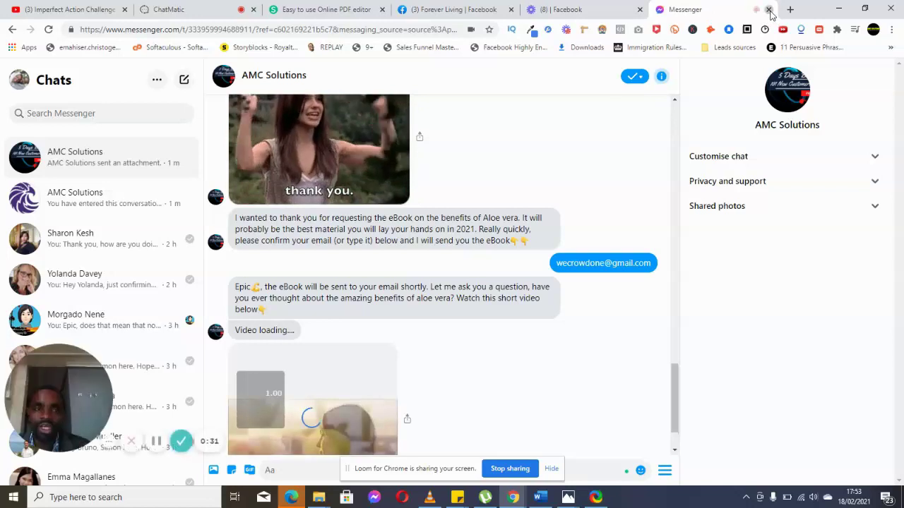
click(768, 9)
click(693, 11)
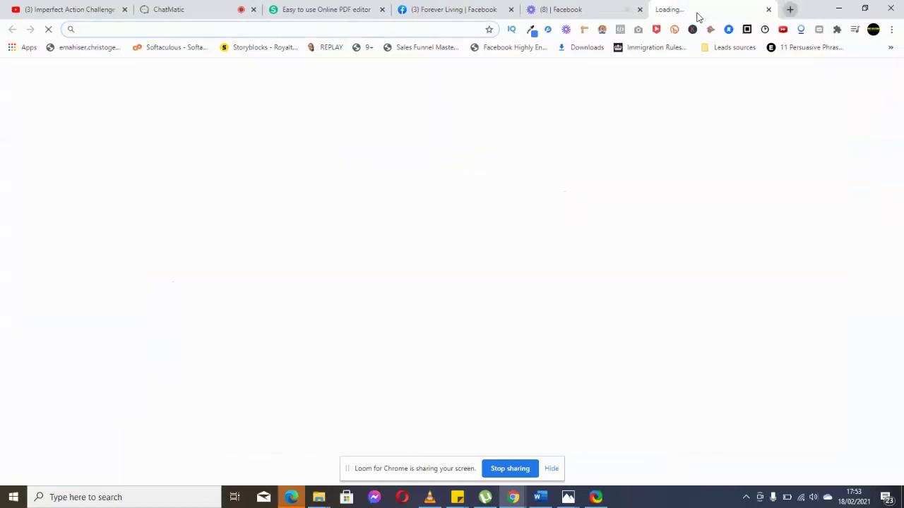
Load the copied m.me trigger link to get the AMC Solutions Forever Living welcome menu.
key(ctrl+v)
key(Return)
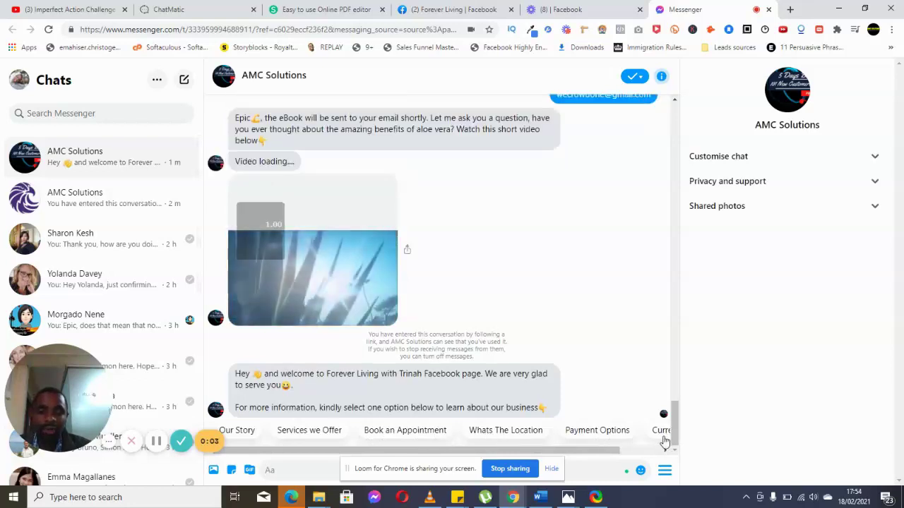
scroll(551, 452, right, 3)
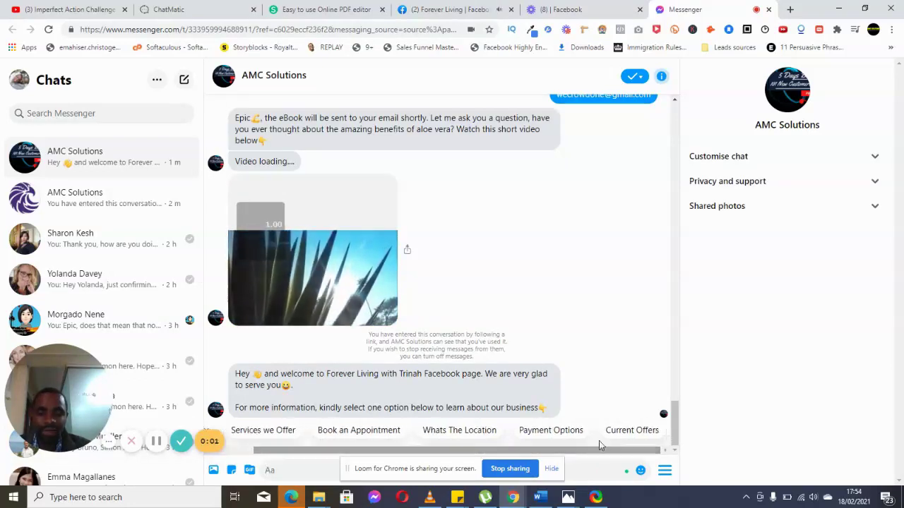
Pick Current Offers and confirm the email to receive the 10%-off February offers carousel.
click(615, 429)
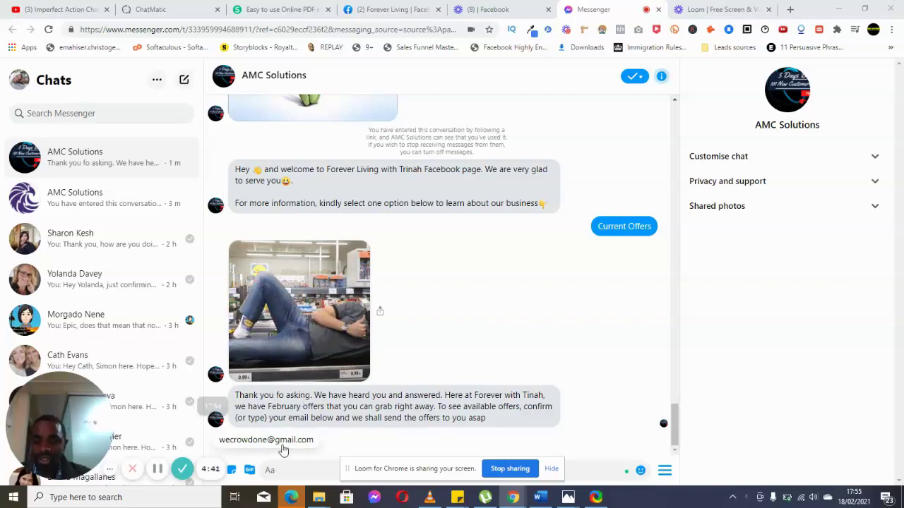
click(283, 449)
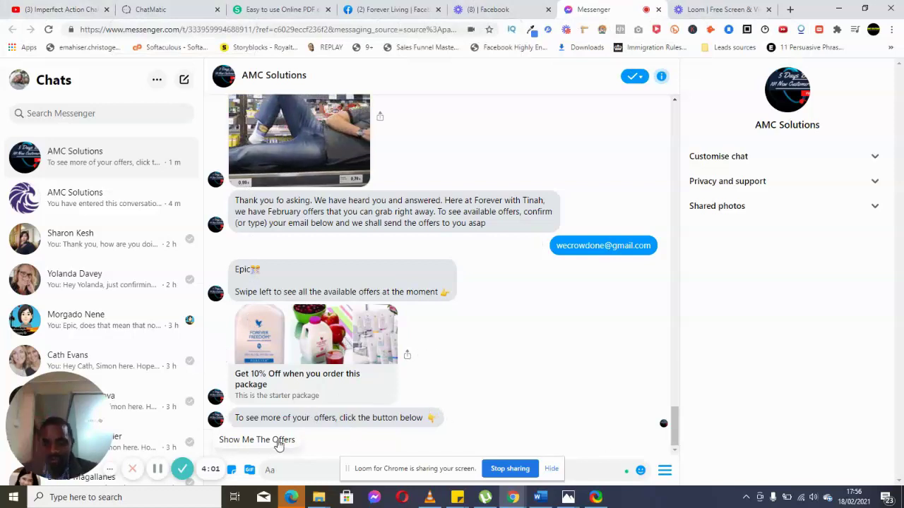
Request Show Me The Offers for the visit-store reply, then choose Other Options.
click(279, 443)
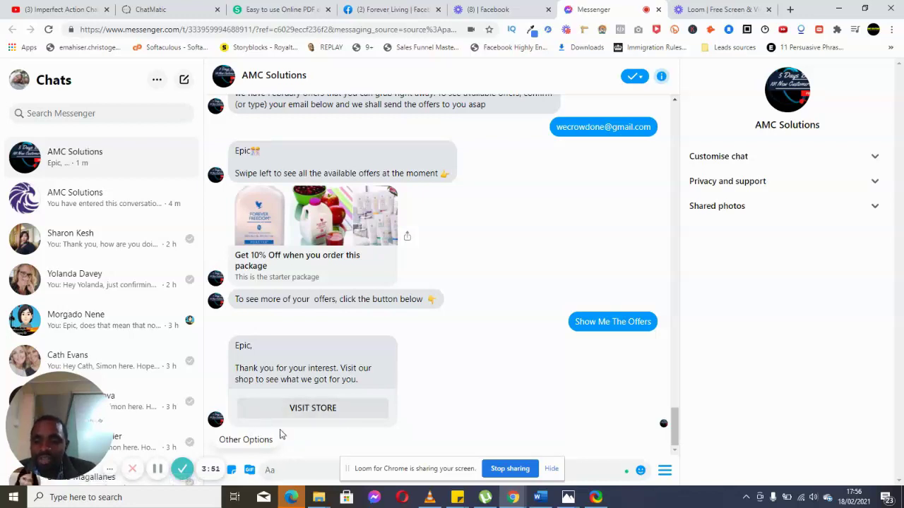
click(246, 440)
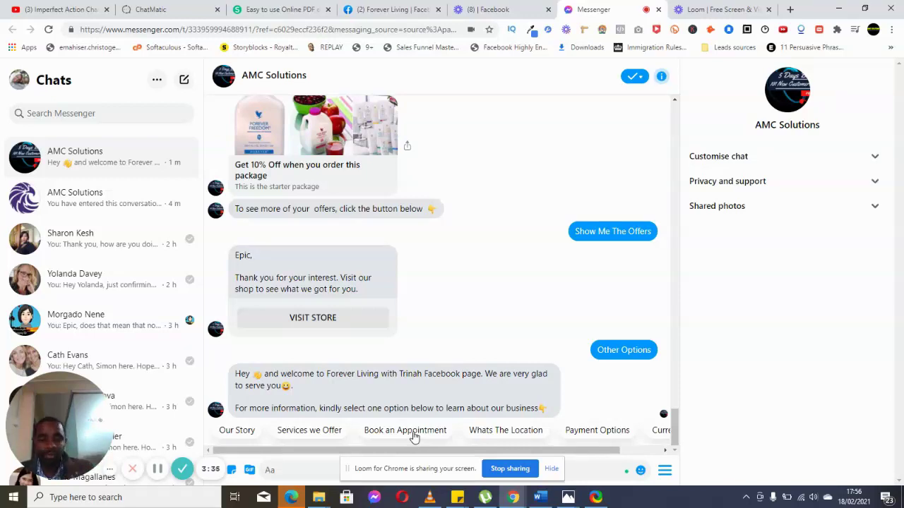
scroll(281, 236, up, 2)
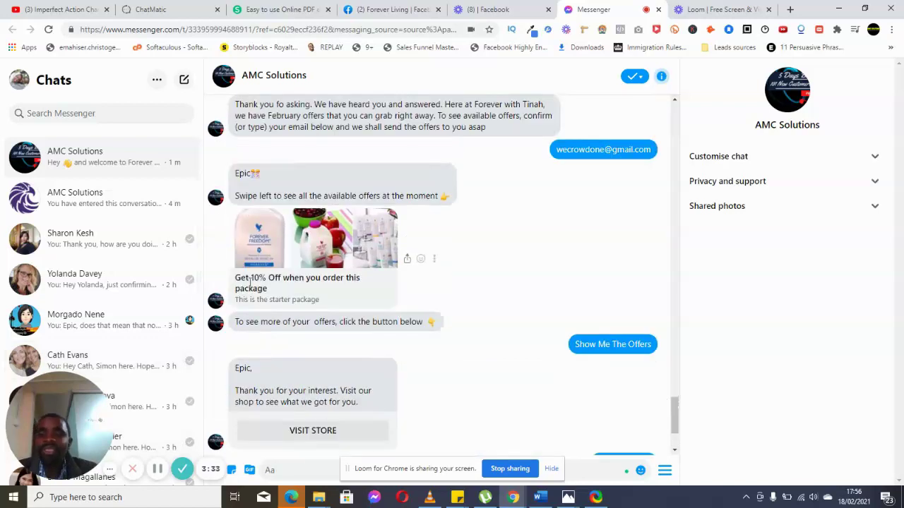